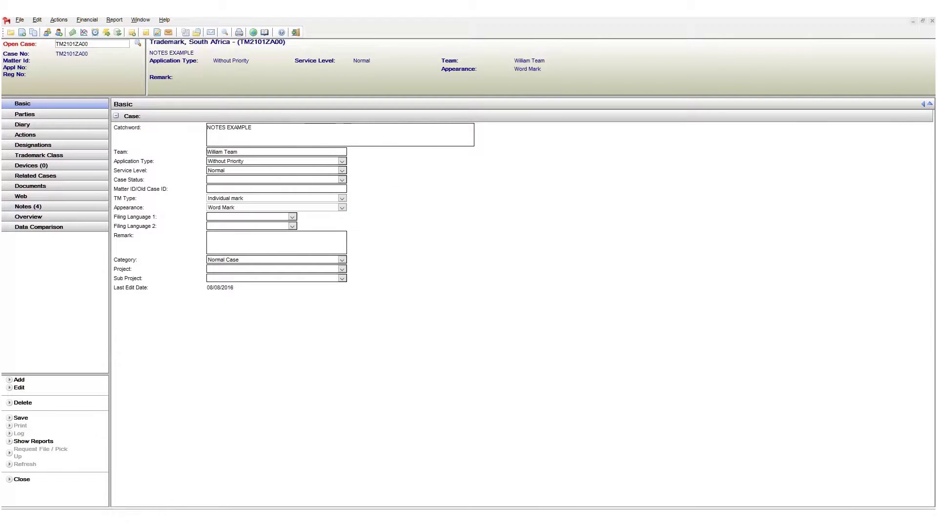
# - Display the Notes list of trademark case TM2101ZA00, showing its four notes
pyautogui.click(63, 209)
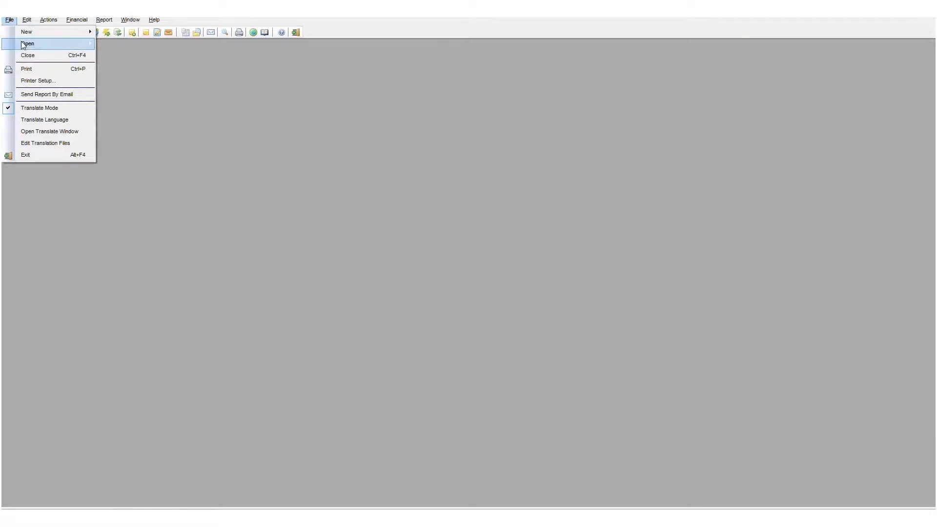
# - Open case TM2101ZA01 from the recent cases list and start a new General note on it
pyautogui.moveTo(32, 42)
pyautogui.click(159, 68)
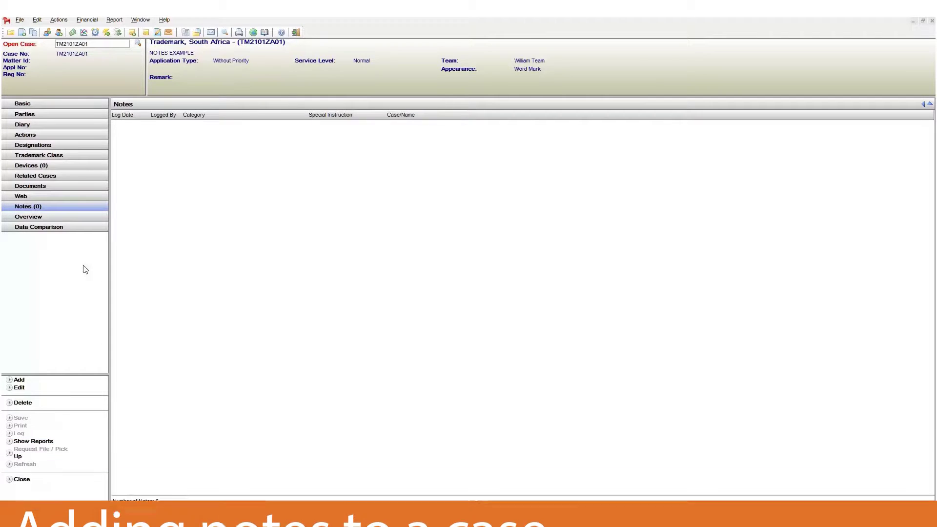
pyautogui.click(19, 379)
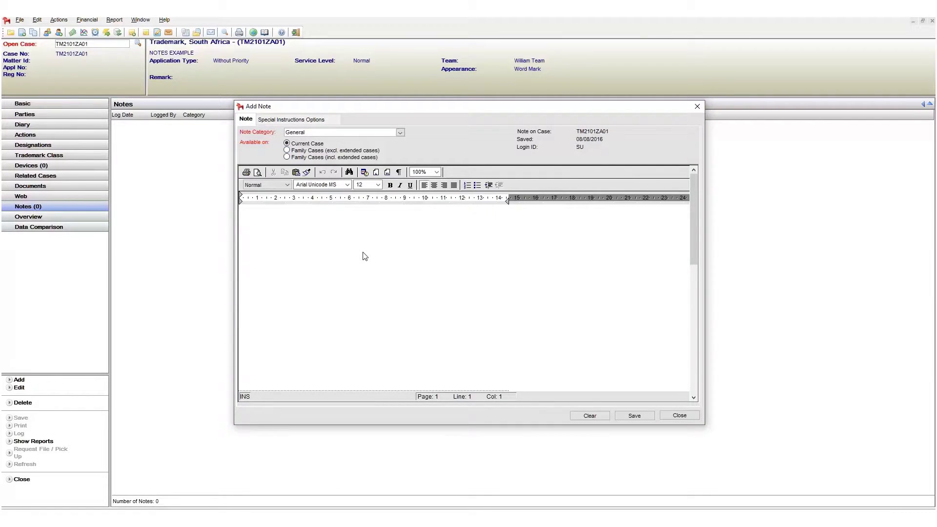
# - Enter the note 'NOTE NB! Copy in Finance when sending off emails' with NOTE NB! in bold crimson, and save it
pyautogui.write('NOTE NB! Copy in Finance when sending off emails')
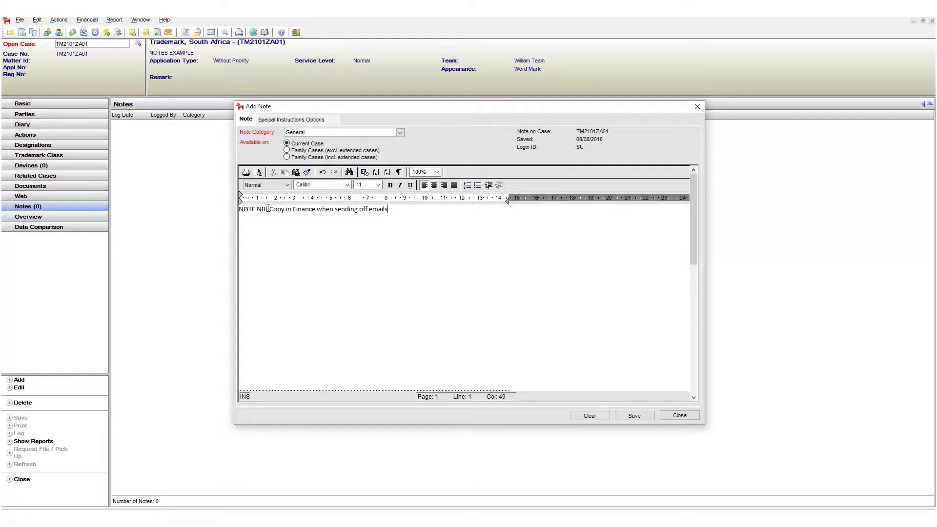
pyautogui.moveTo(268, 209); pyautogui.dragTo(239, 208)
pyautogui.click(391, 188)
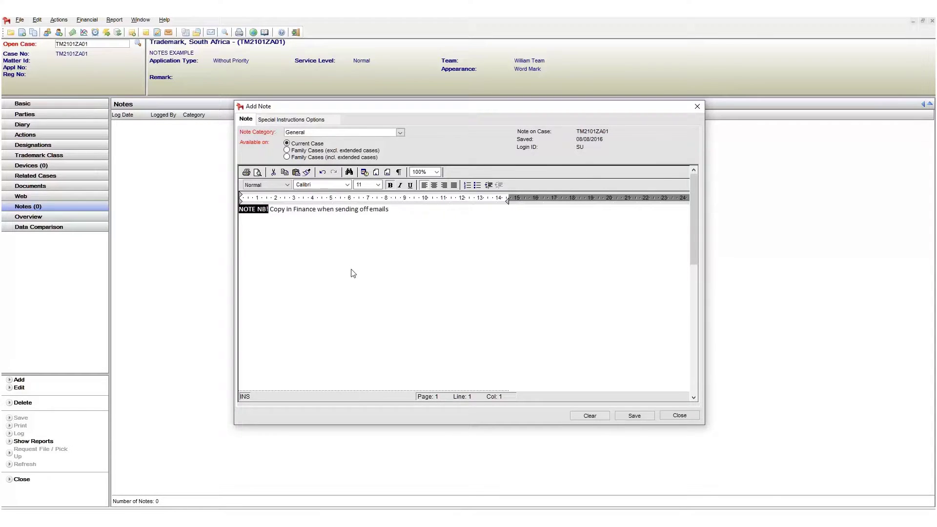
pyautogui.rightClick(262, 221)
pyautogui.moveTo(286, 269)
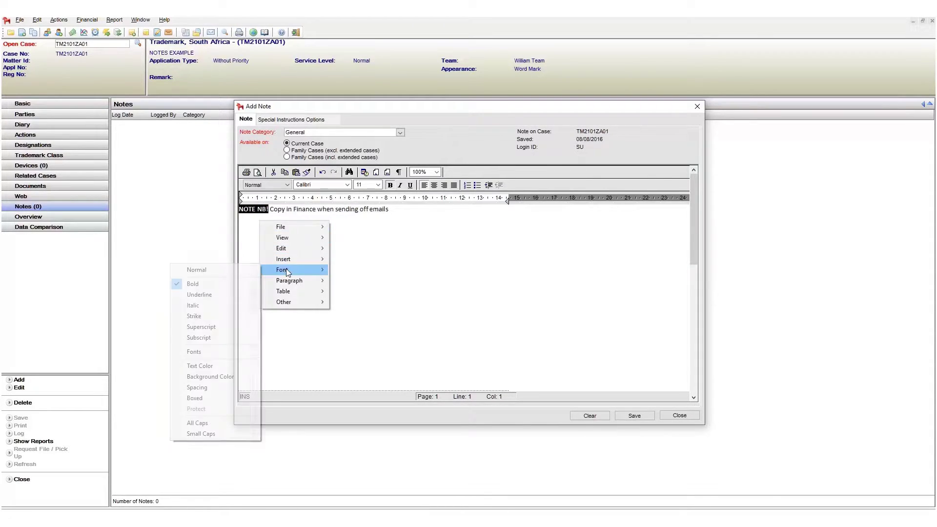
pyautogui.click(220, 366)
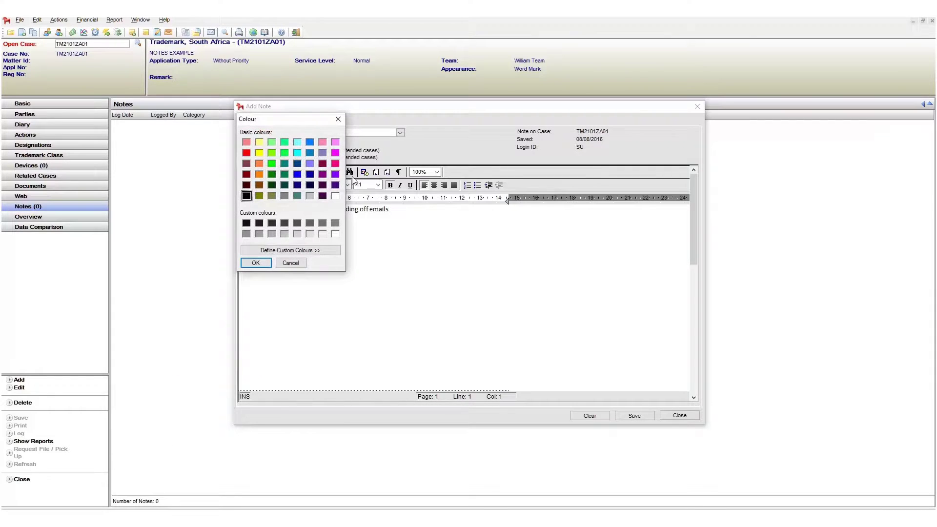
pyautogui.click(335, 164)
pyautogui.click(255, 263)
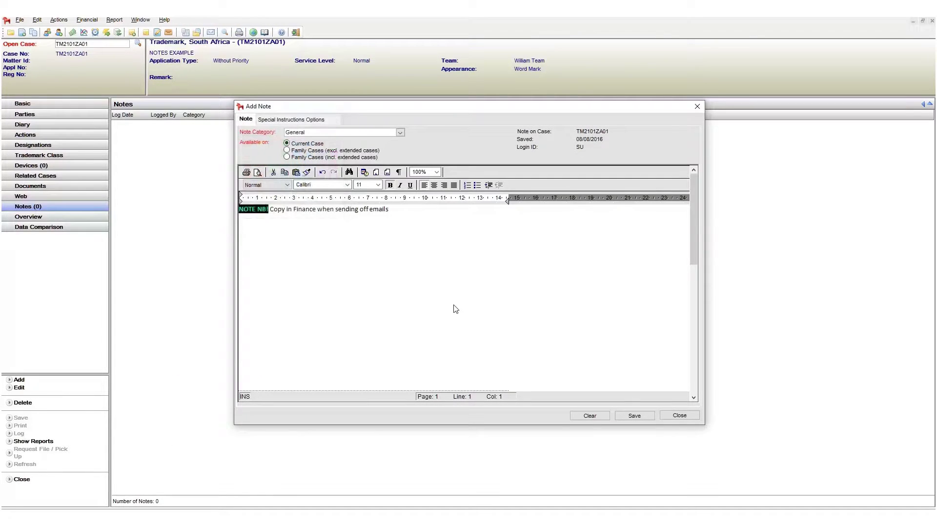
pyautogui.click(643, 419)
# - Close the note editor and select the new General note in the case's Notes list
pyautogui.click(687, 418)
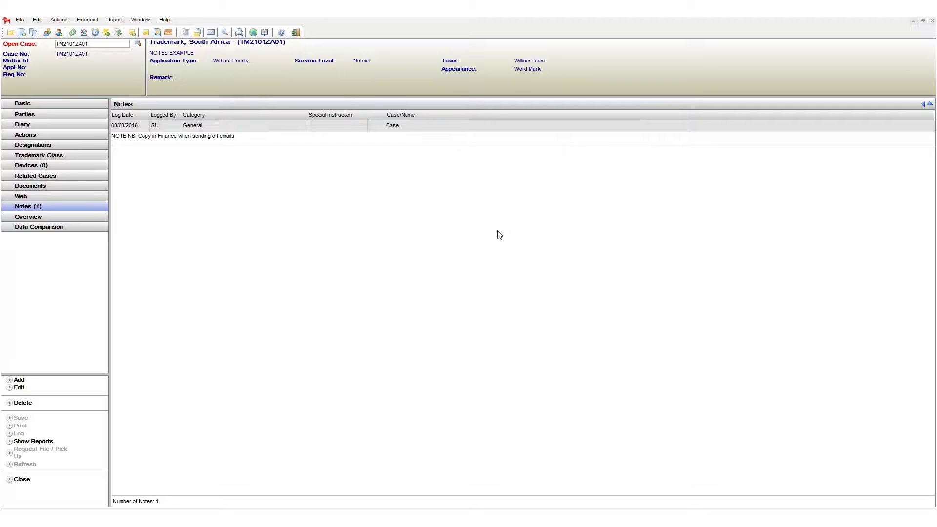
pyautogui.click(234, 138)
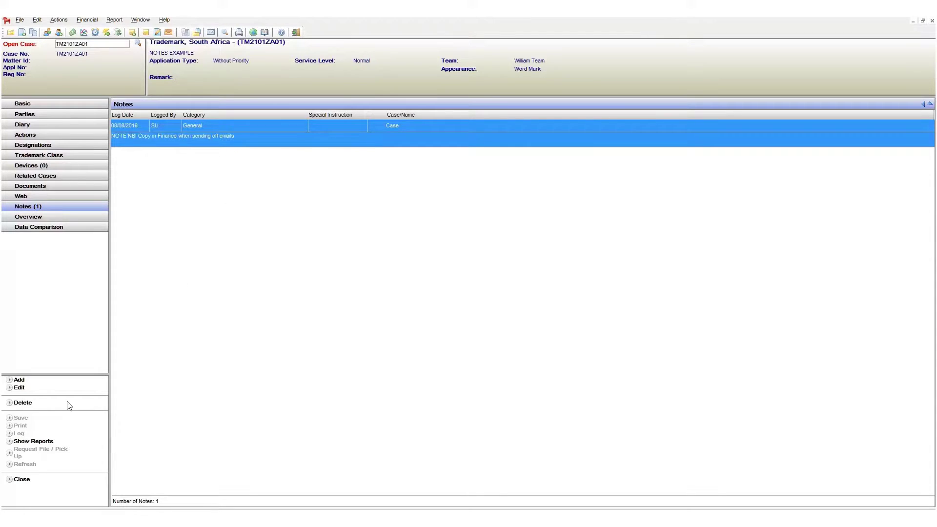
# - Change the note's category from General to Special Instructions and show its Special Instructions Options
pyautogui.click(19, 388)
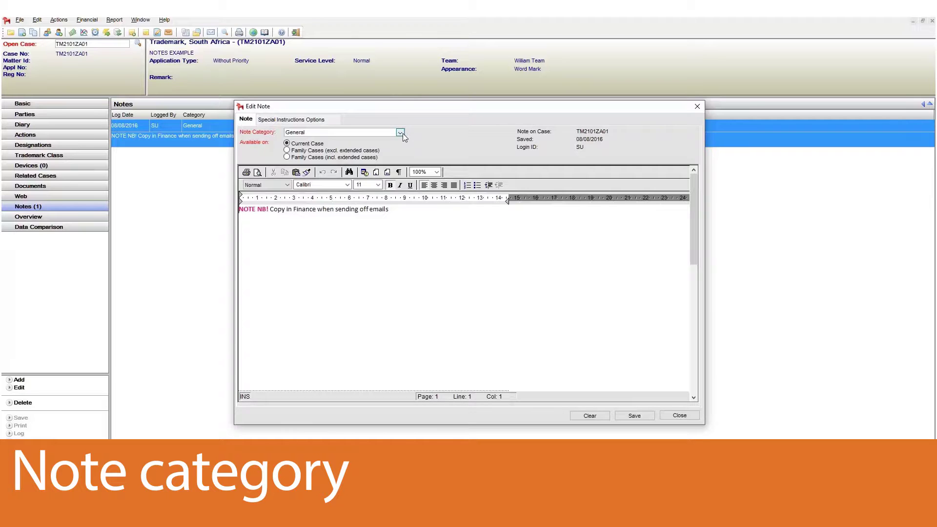
pyautogui.click(400, 133)
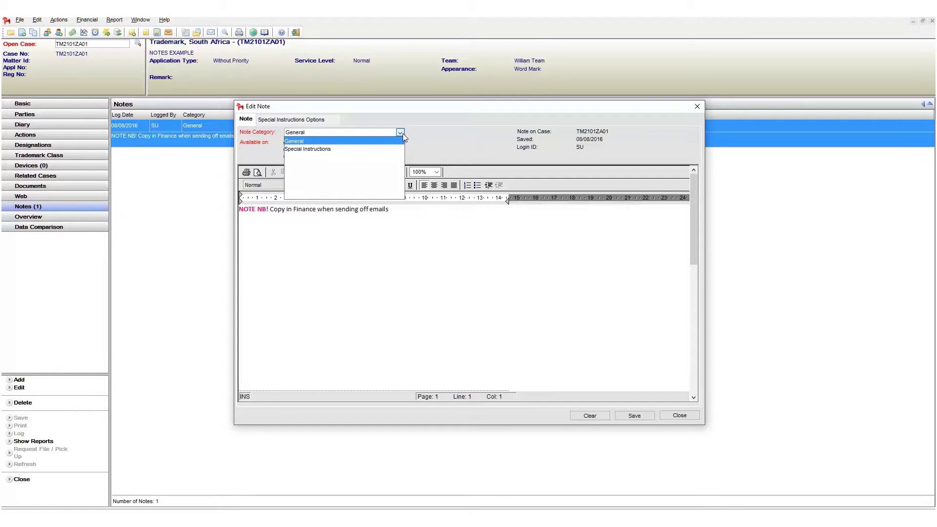
pyautogui.click(493, 149)
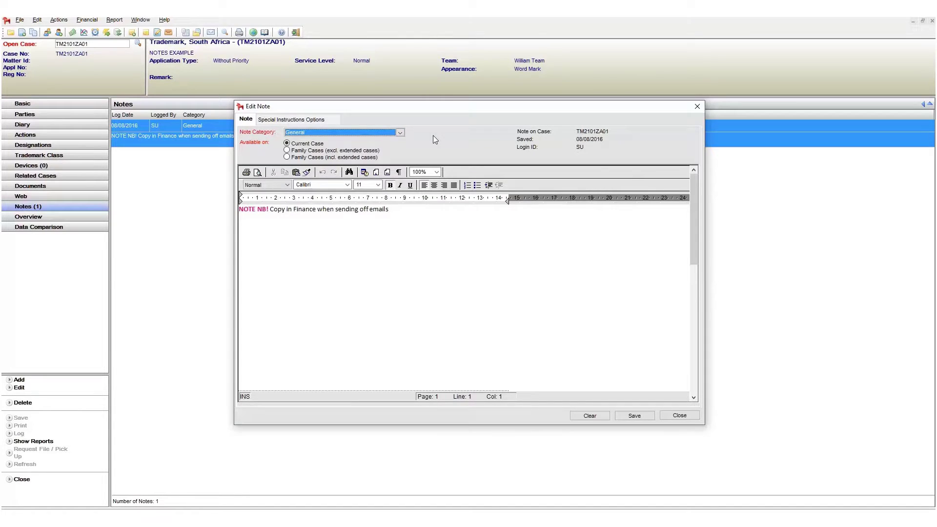
pyautogui.click(401, 132)
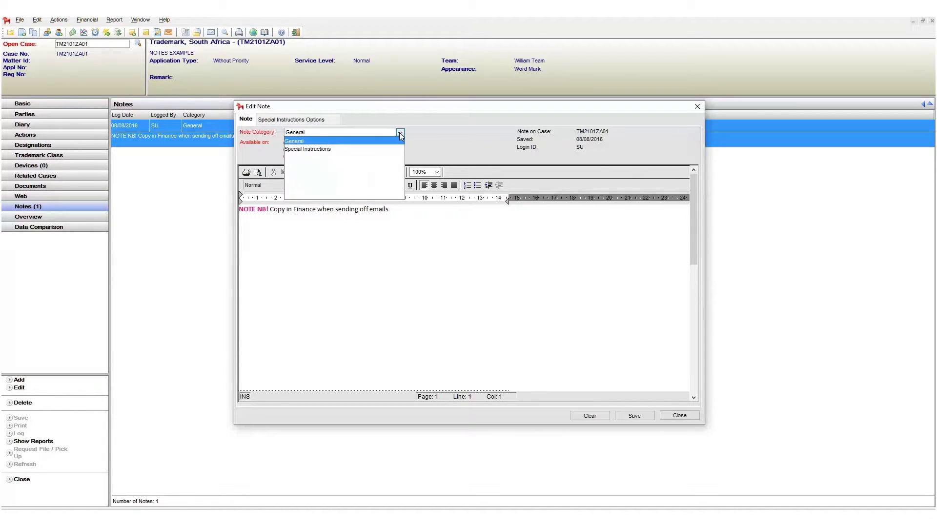
pyautogui.click(341, 150)
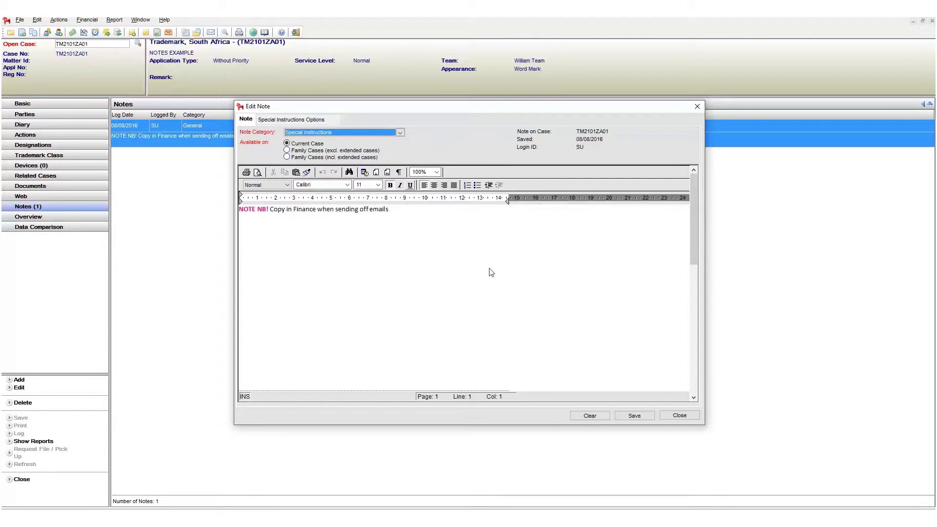
pyautogui.click(315, 121)
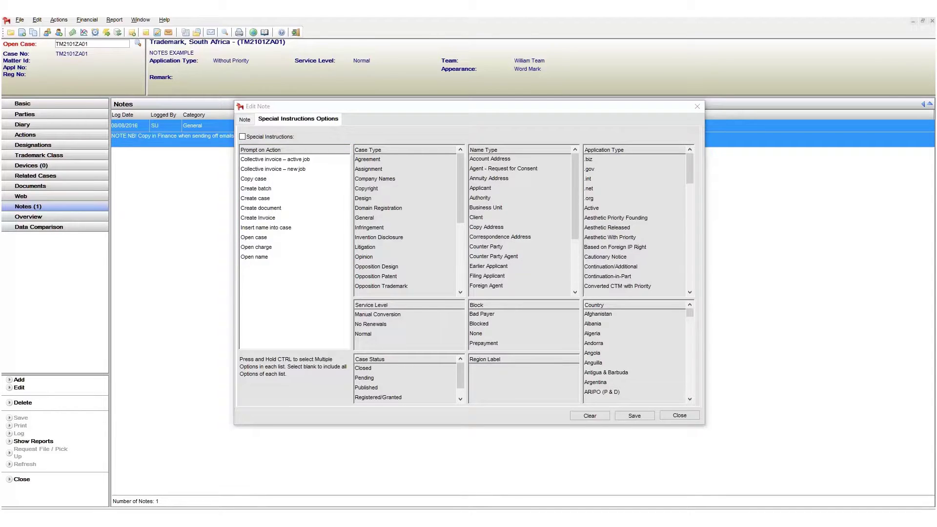
# - Mark the note as a special instruction that prompts on 'Open case', and save it
pyautogui.click(242, 136)
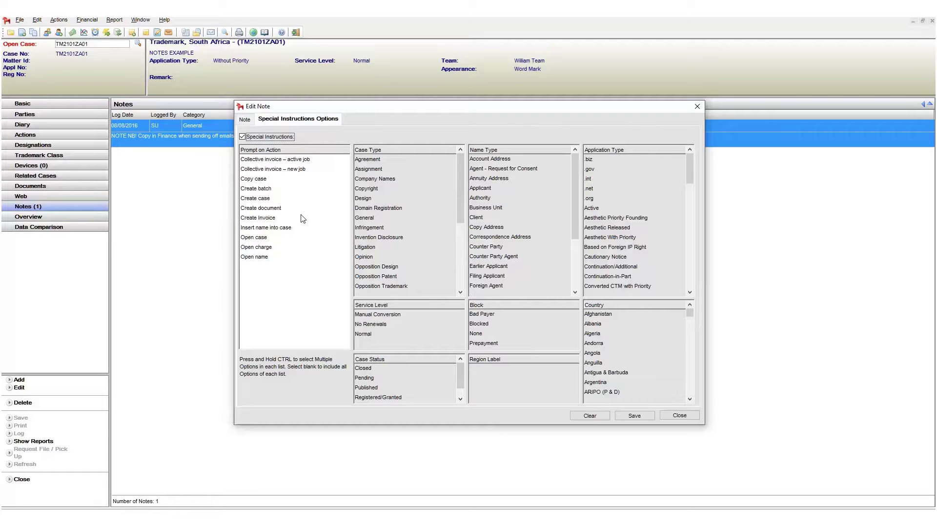
pyautogui.click(268, 238)
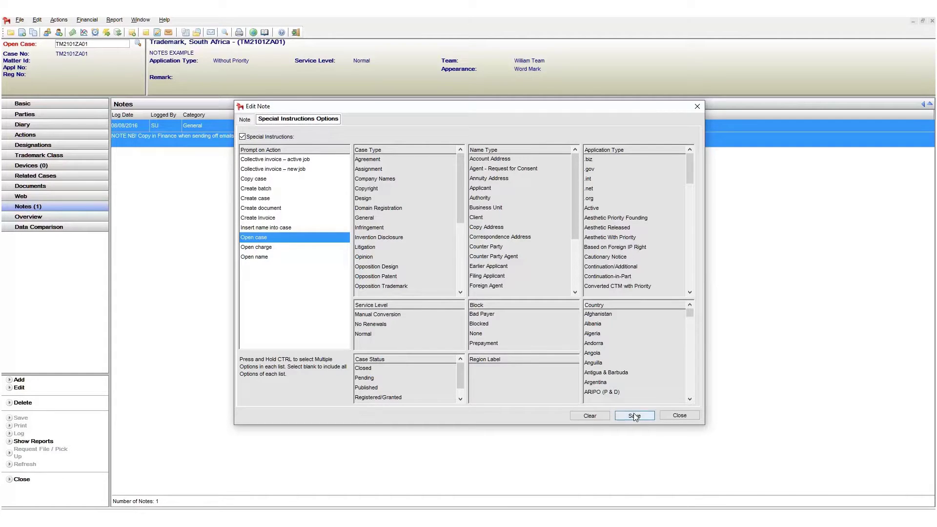
pyautogui.click(679, 416)
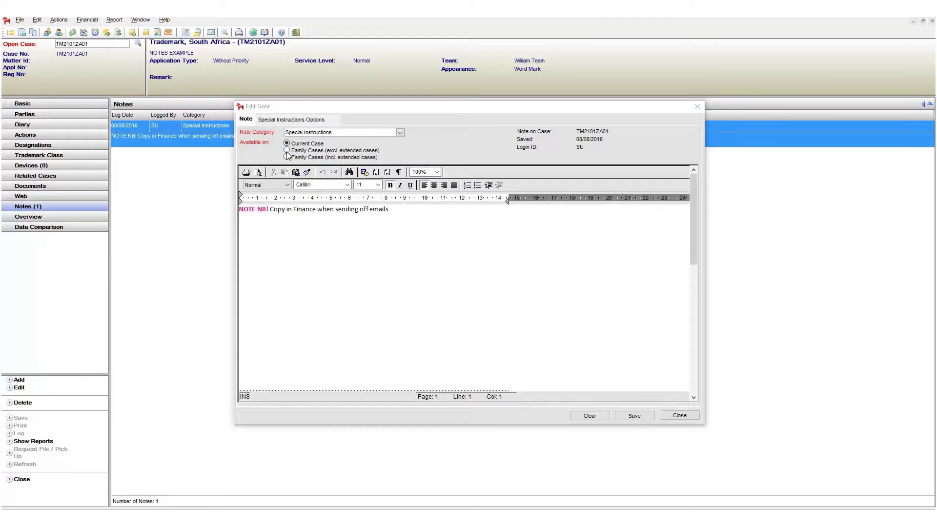
# - Set the note's availability to Family Cases (incl. extended cases), then close the note editor
pyautogui.click(287, 151)
pyautogui.click(293, 157)
pyautogui.click(695, 414)
# - Discard the note changes, close case TM2101ZA01, and show the SmileyFace Shoes Inc name record's empty Notes list
pyautogui.click(484, 302)
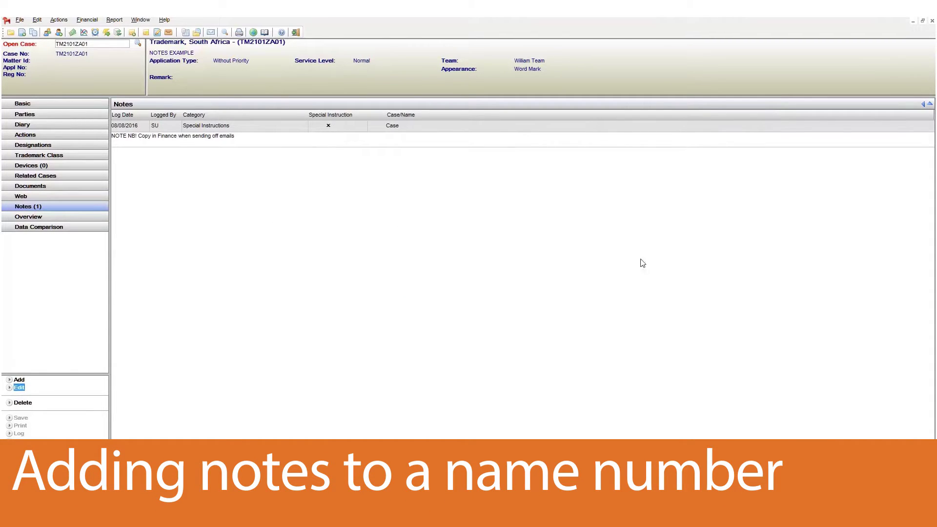
pyautogui.click(933, 21)
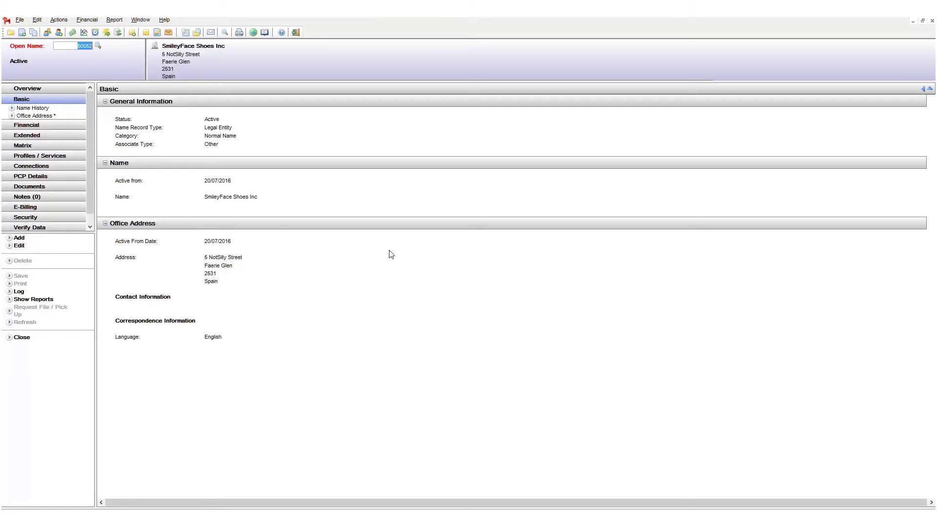
pyautogui.click(48, 196)
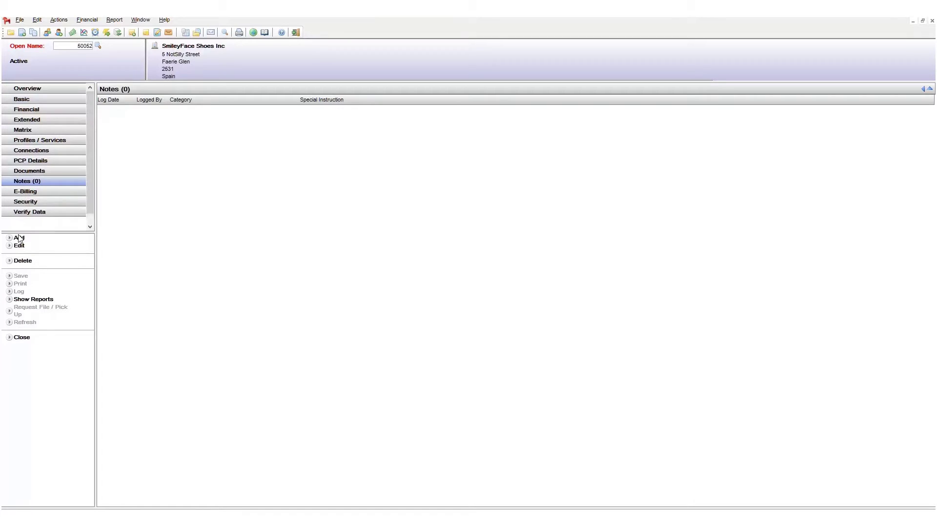
pyautogui.click(20, 238)
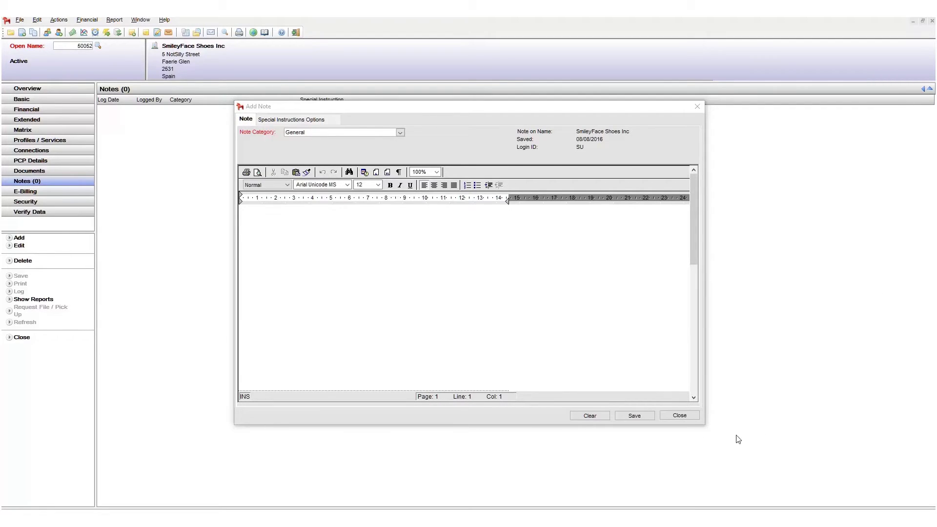
pyautogui.click(684, 415)
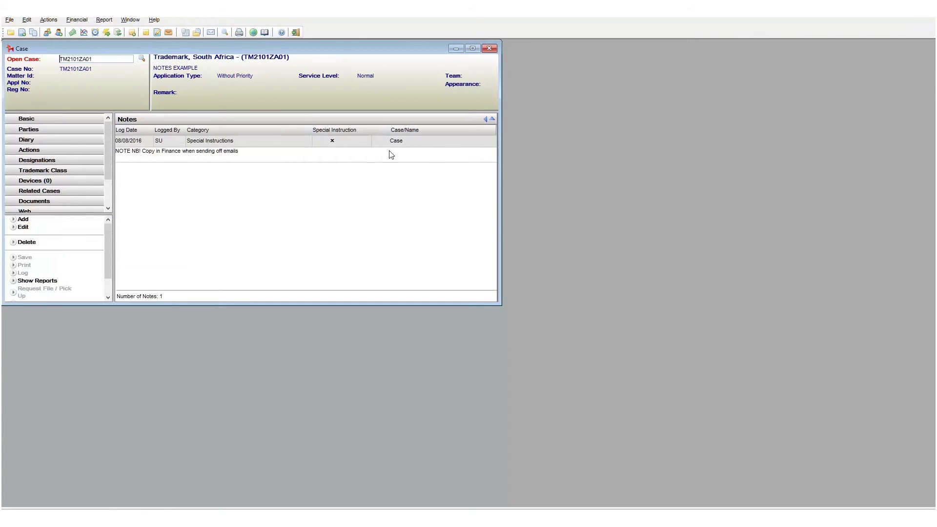
# - Start a blank General note from Enter Notes, automatically linked to case TM2101ZA01
pyautogui.doubleClick(391, 155)
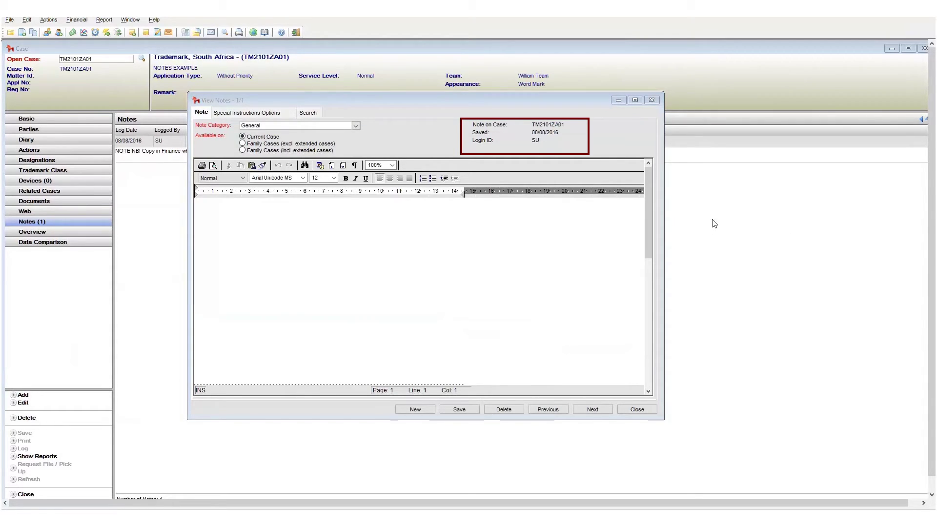
pyautogui.click(651, 102)
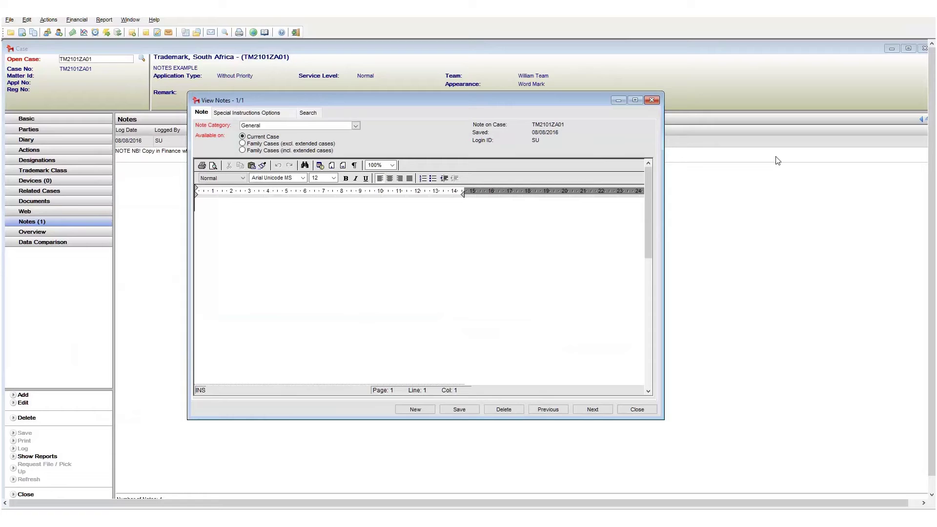
# - Close the case note, start a note linked to the name record, then close it and the Names window
pyautogui.click(651, 101)
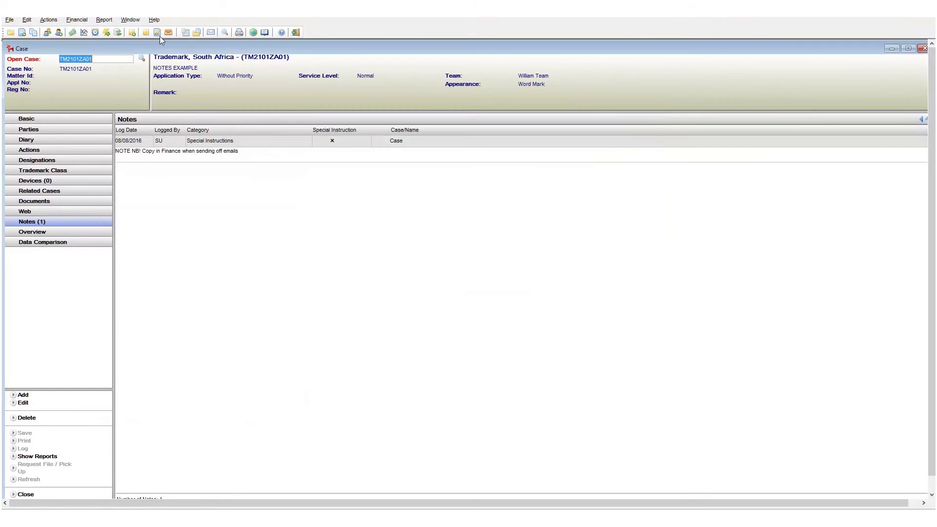
pyautogui.click(47, 32)
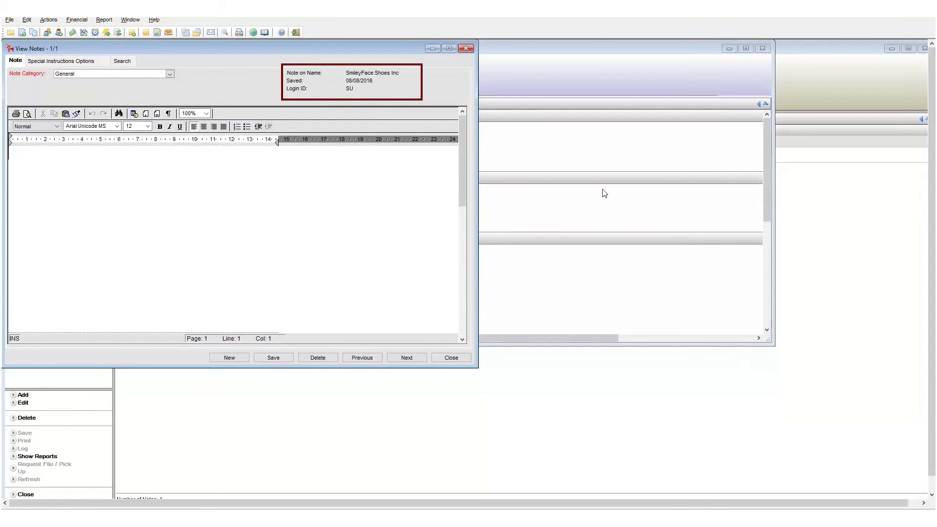
pyautogui.click(466, 49)
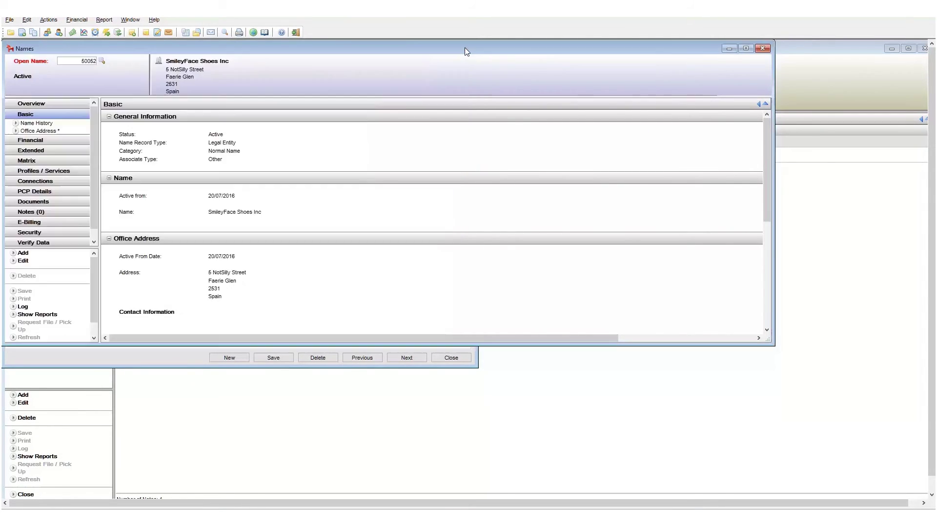
pyautogui.click(763, 48)
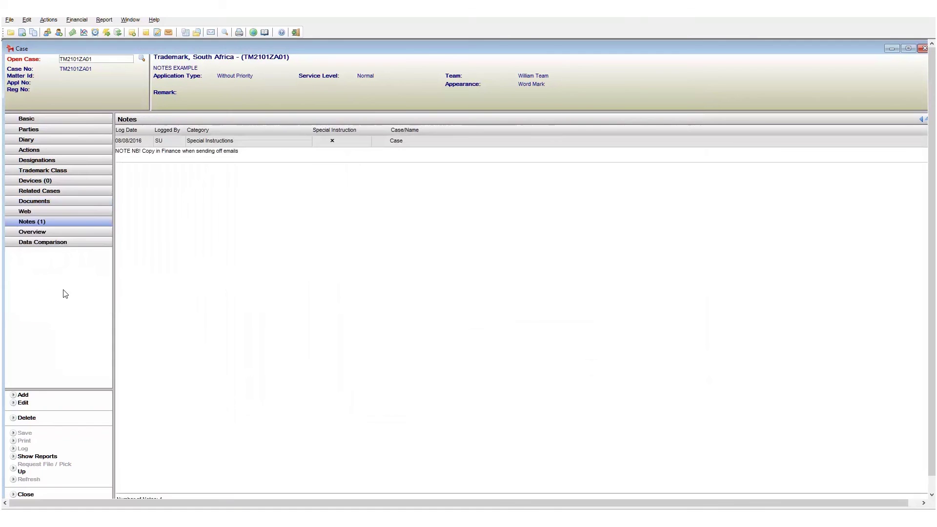
# - Select the case's Special Instructions note in the Notes list and choose Delete
pyautogui.click(214, 153)
pyautogui.click(25, 422)
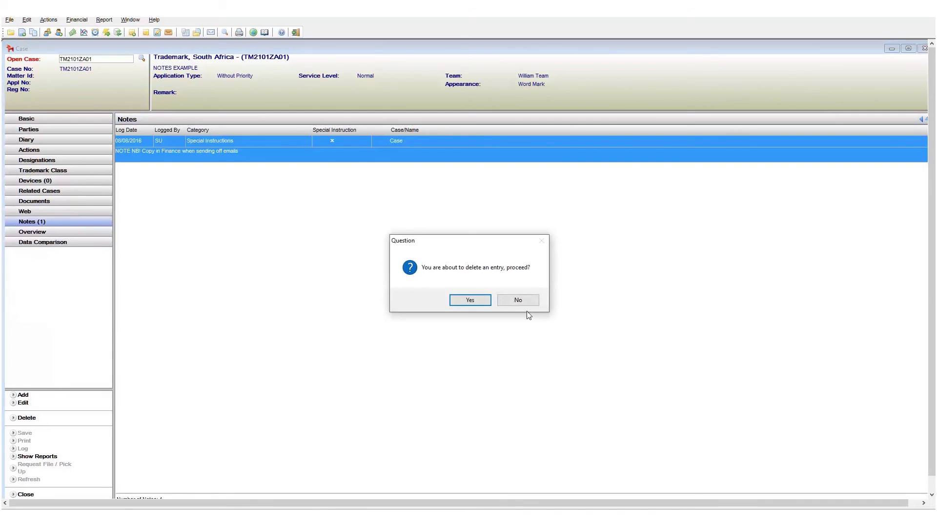